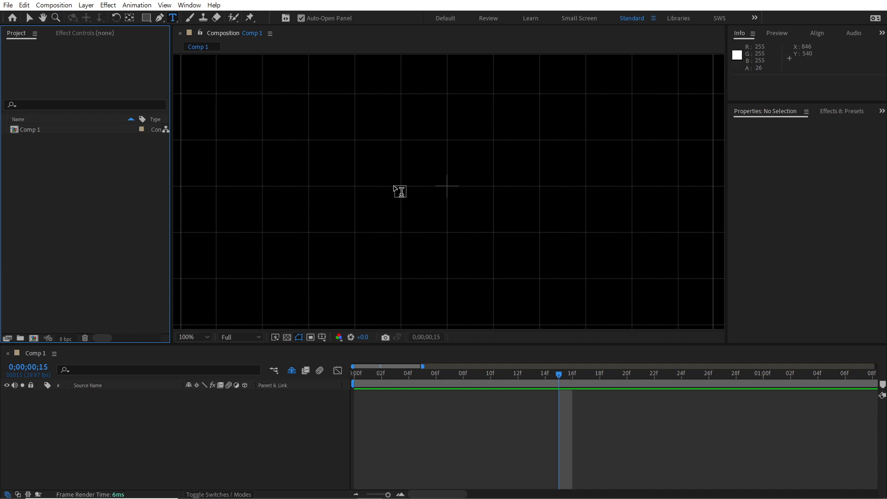
Create a text layer reading "ㅎ" near the composition's centre and add a Source Text keyframe at frame 0
left_click(396, 187)
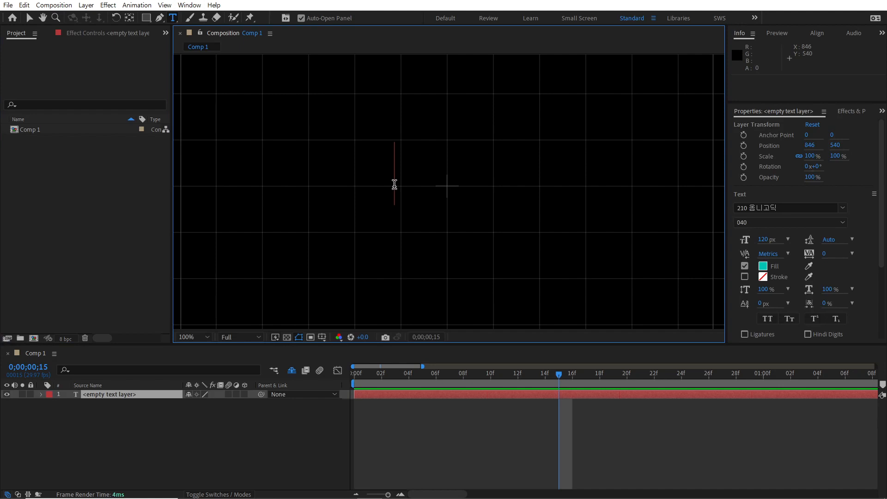
type("ㅎ")
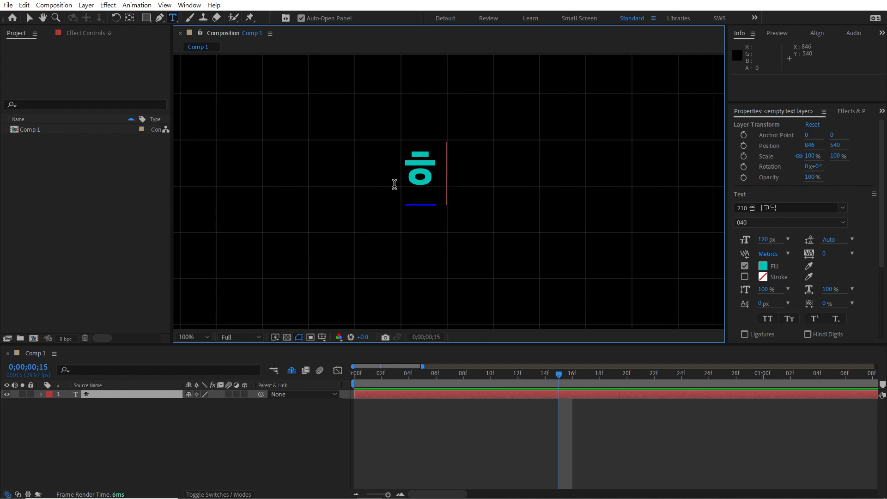
left_click(363, 378)
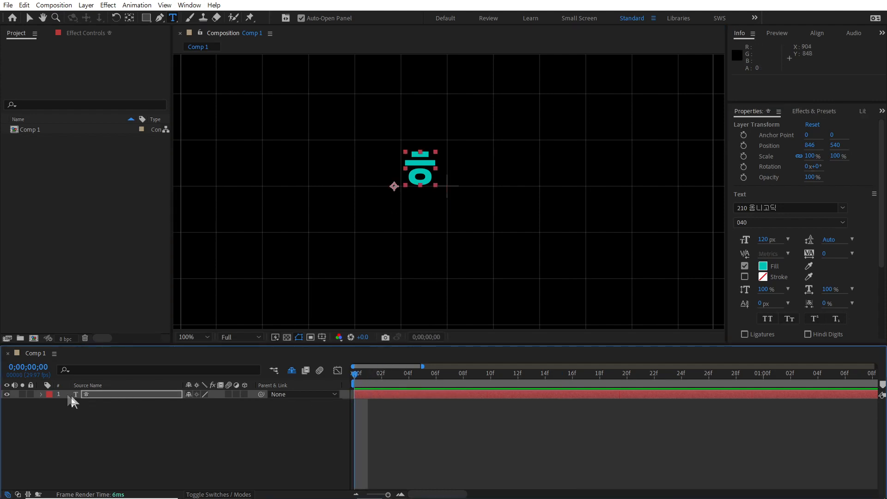
left_click(42, 394)
left_click(50, 404)
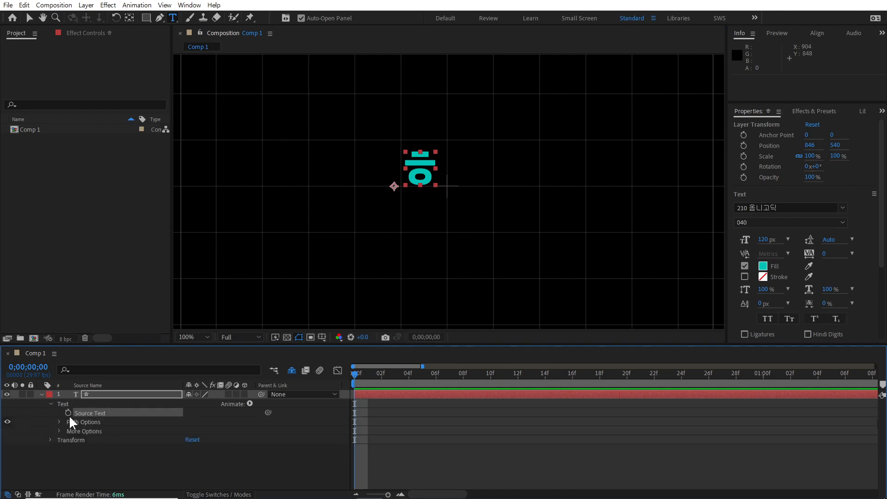
left_click(68, 412)
Keyframe the text as "하" at frame 2 and "한" at frame 4
left_click(381, 375)
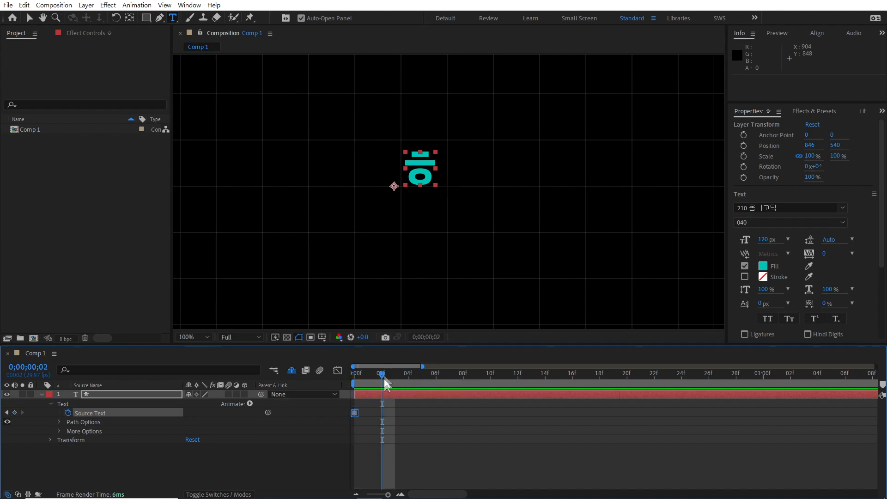
left_click_drag(398, 192, 451, 166)
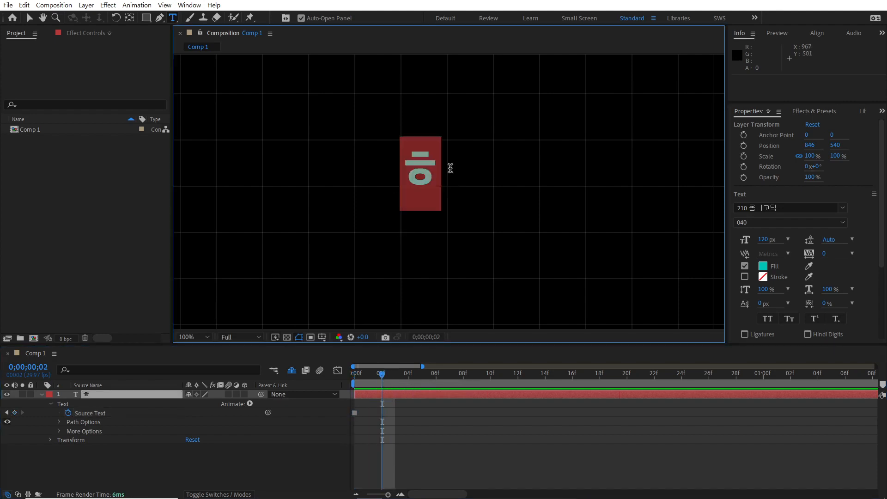
type("하")
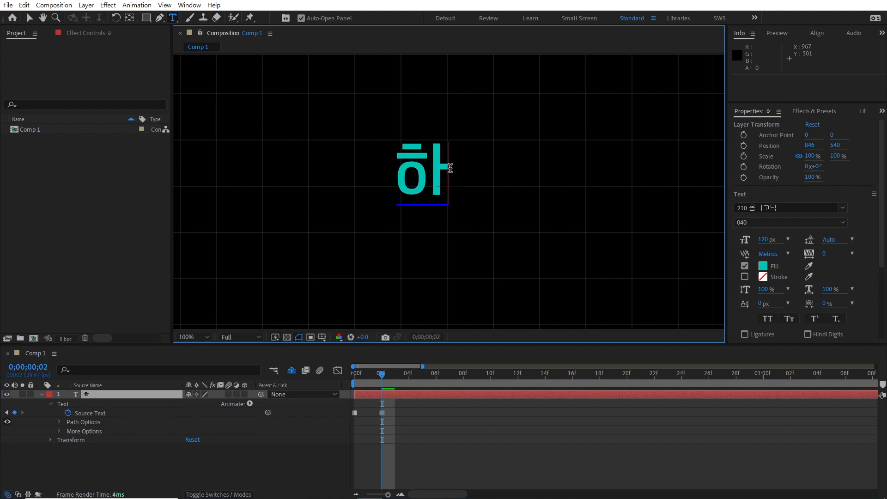
left_click(410, 373)
left_click_drag(412, 179, 444, 175)
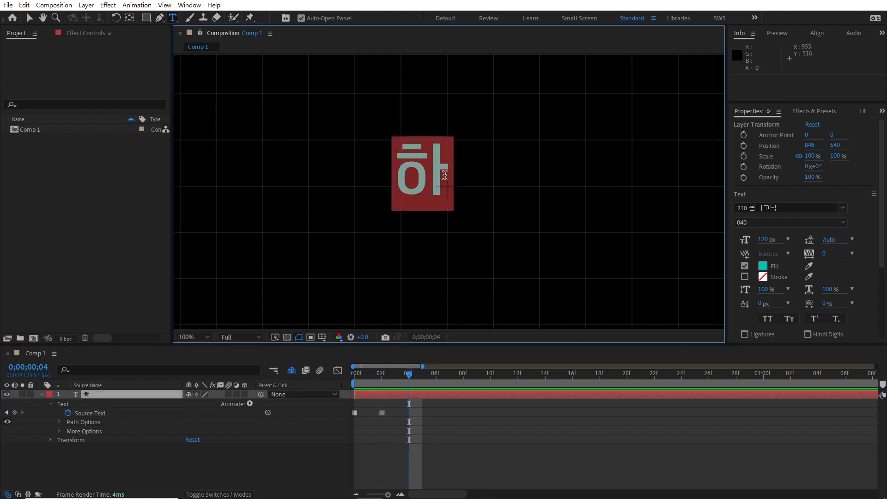
type("한")
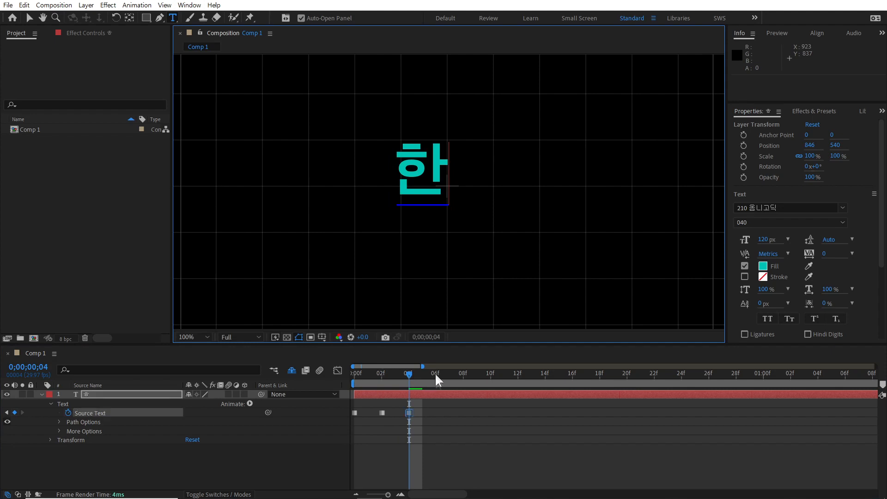
Extend the keyframed text to "한ㄱ" at frame 6 and "한그" at frame 8
left_click(436, 383)
left_click(449, 159)
type("ㄱ")
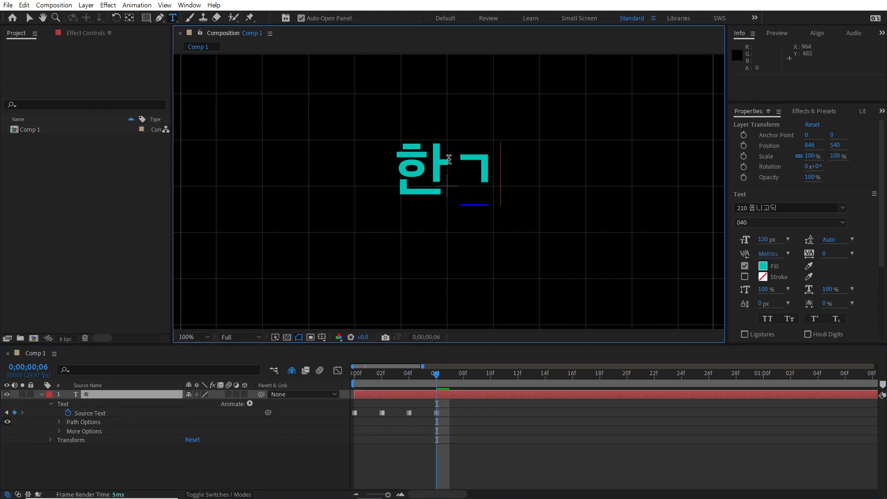
left_click(464, 382)
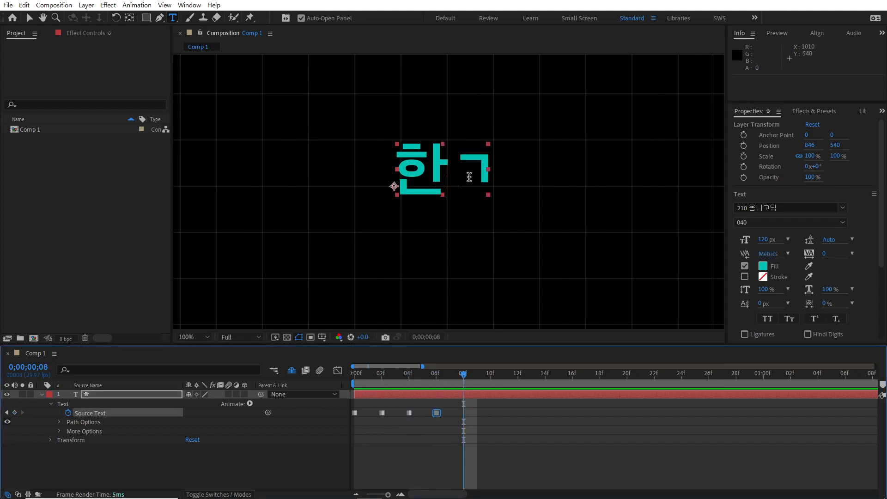
left_click_drag(469, 178, 496, 170)
type("그")
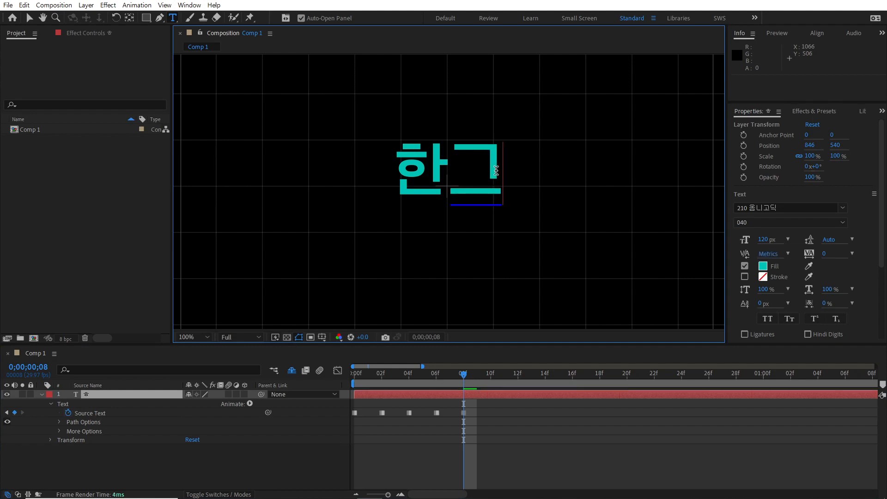
Change the second syllable at frame 10 so the keyframed text reads "한글"
left_click(490, 381)
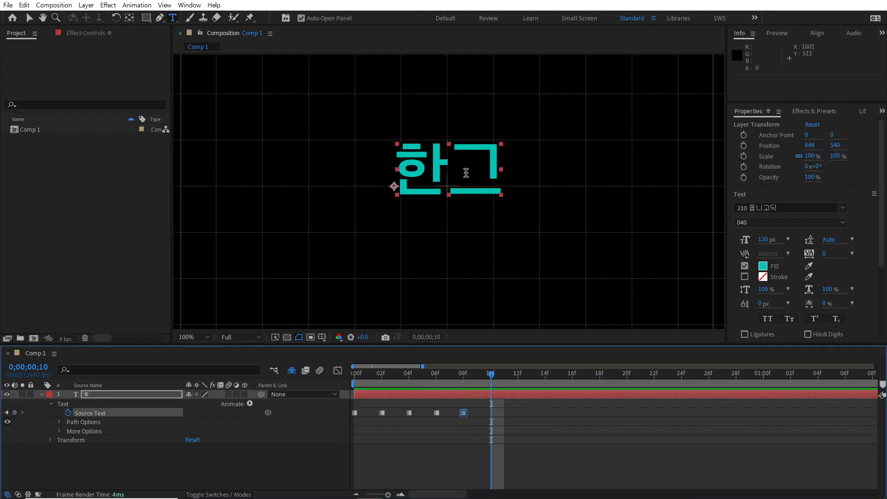
left_click_drag(465, 174, 491, 169)
type("글")
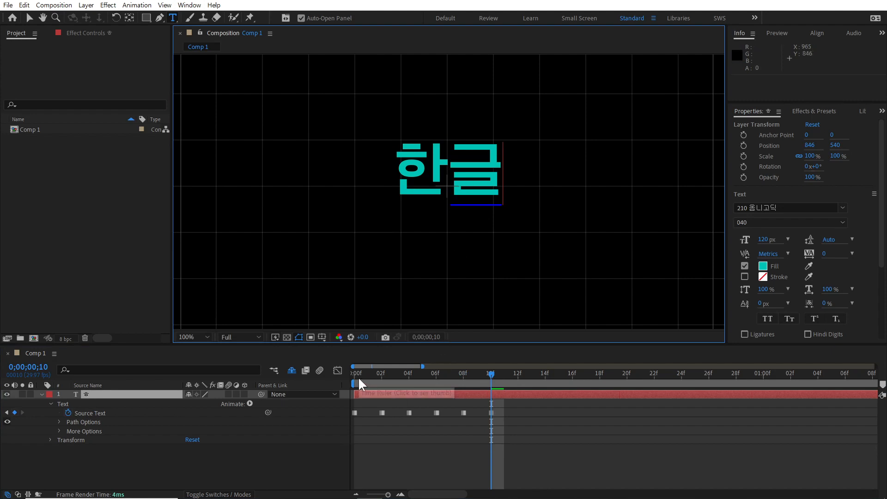
Scrub through the keyframed text from the start of the composition and preview the typing animation
left_click(368, 380)
left_click_drag(369, 379, 505, 389)
key("space")
key("space")
key("space")
key("space")
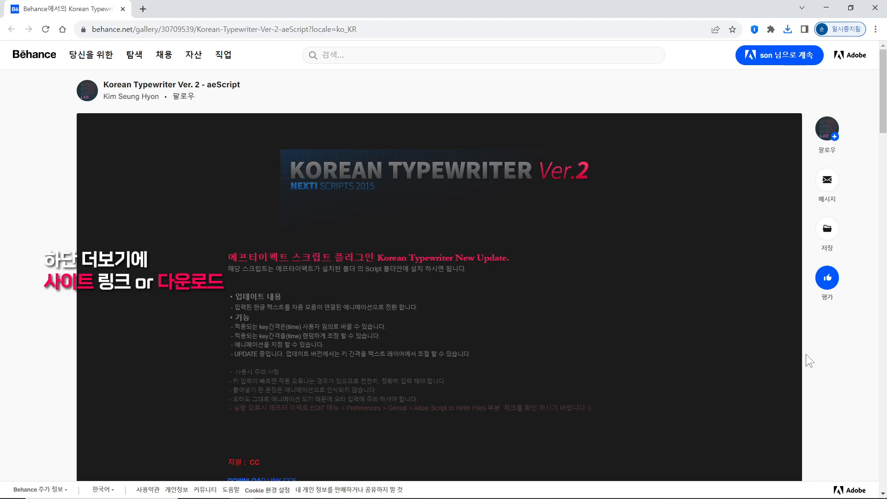
Download KoreanTypeWriterV2.zip from the Korean Typewriter Ver. 2 Behance page in the browser and save it to D:\Assect
scroll(805, 354, "down", 2)
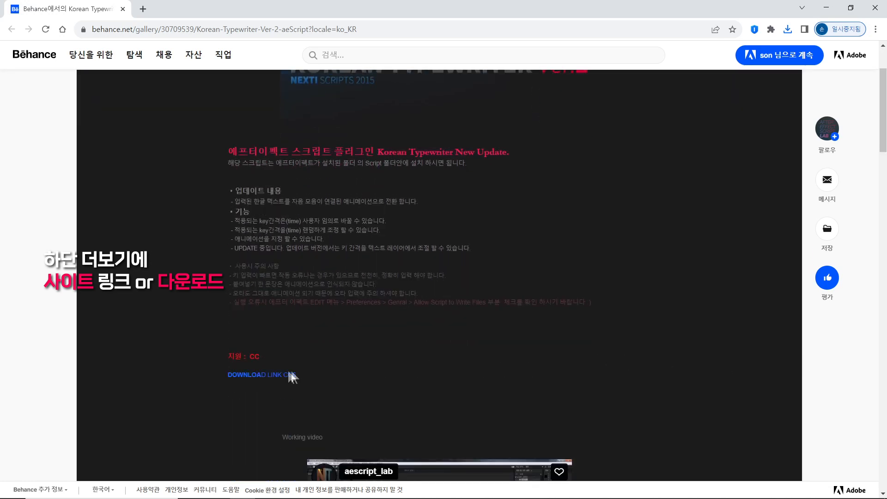
left_click(276, 375)
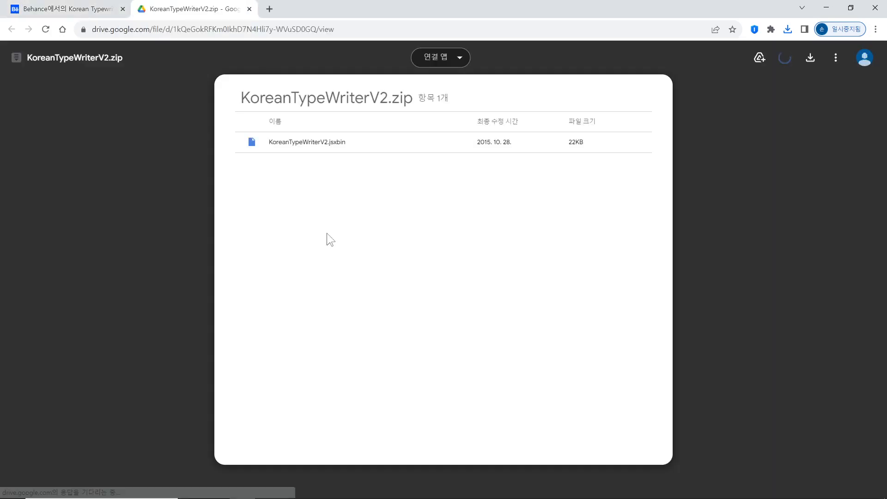
left_click(810, 57)
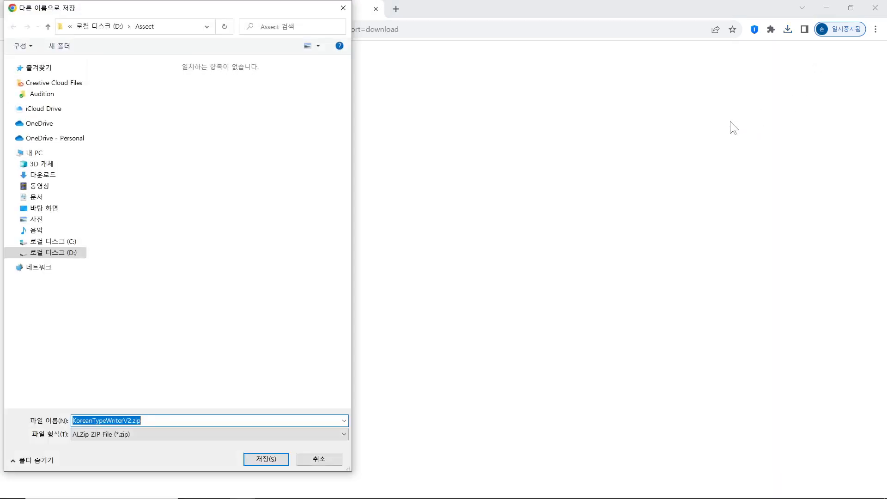
left_click(268, 457)
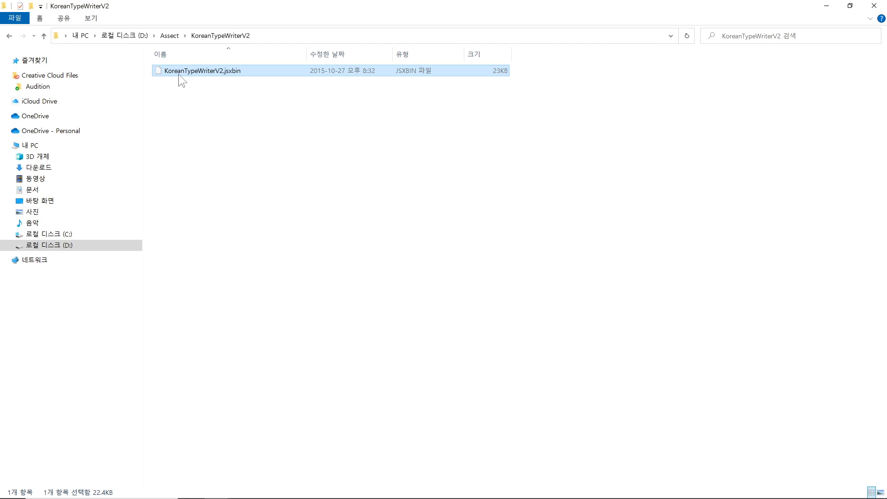
Copy KoreanTypeWriterV2.jsxbin in File Explorer into C:\Program Files\Adobe\Adobe After Effects 2023\Support Files\Scripts
key("ctrl+c")
left_click(51, 145)
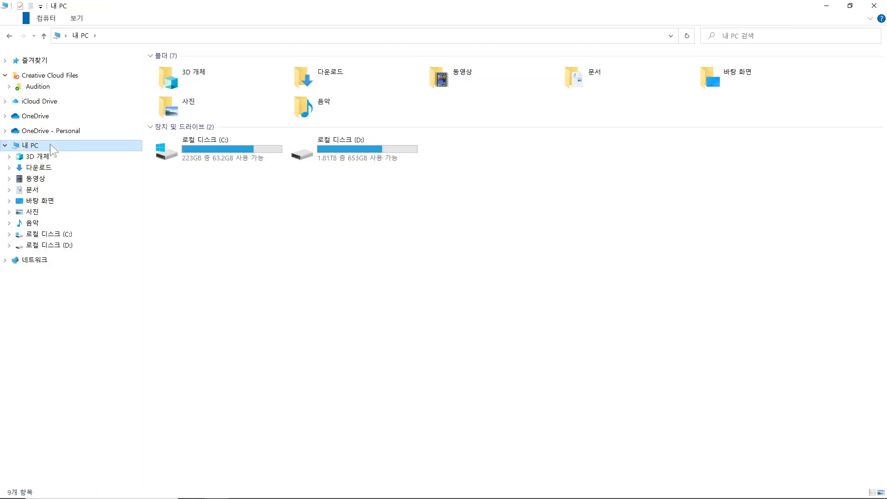
left_click(54, 235)
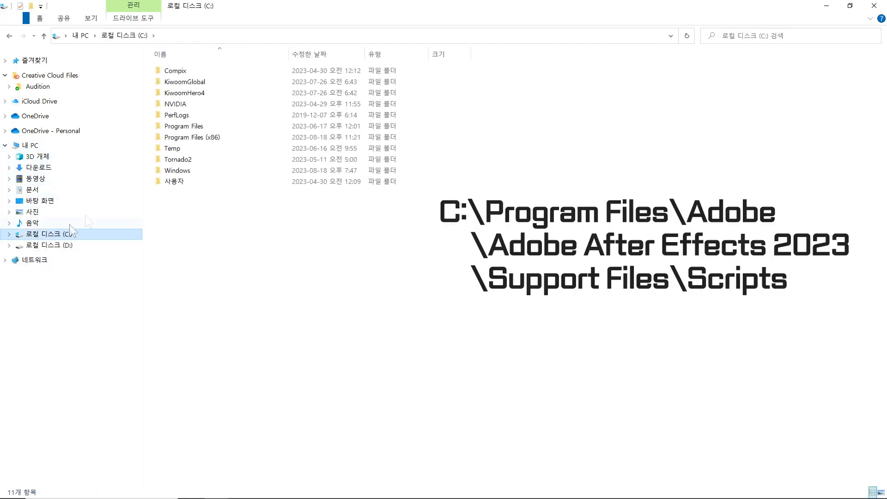
double_click(185, 126)
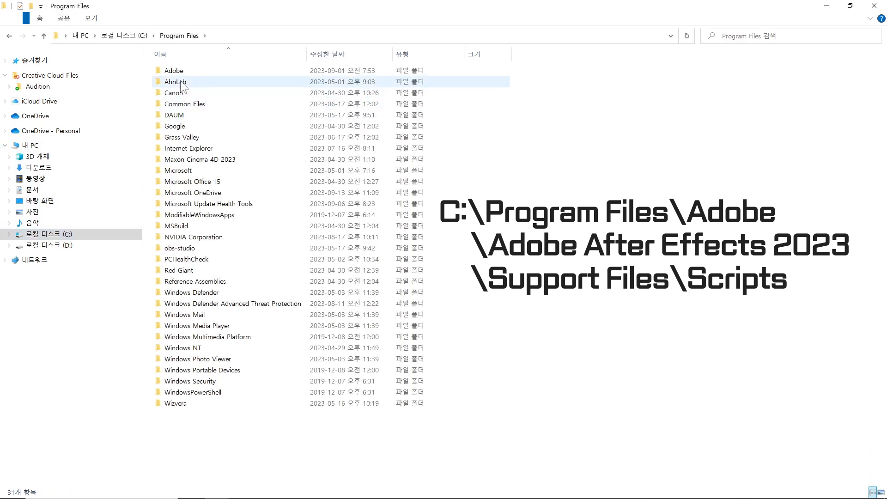
double_click(174, 70)
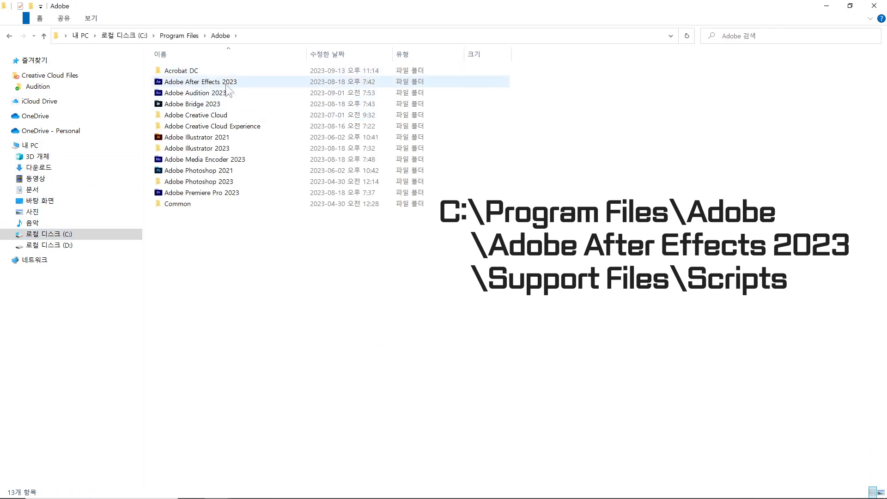
double_click(226, 83)
double_click(192, 72)
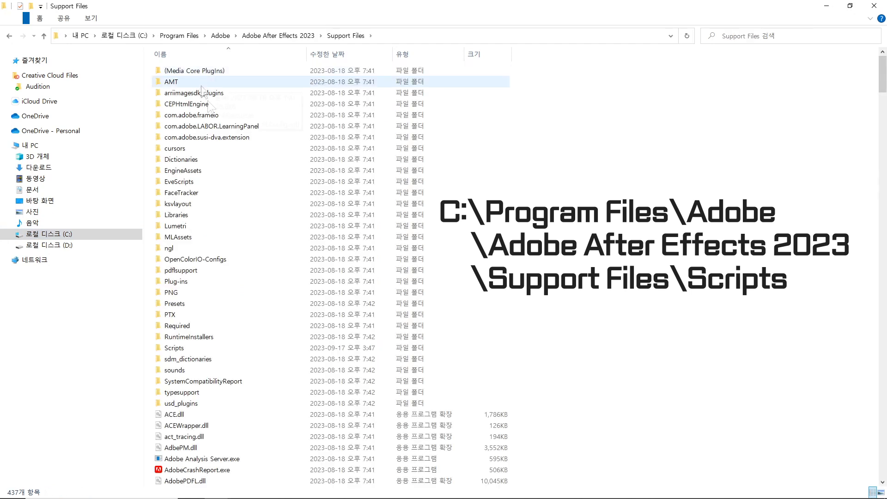
double_click(191, 347)
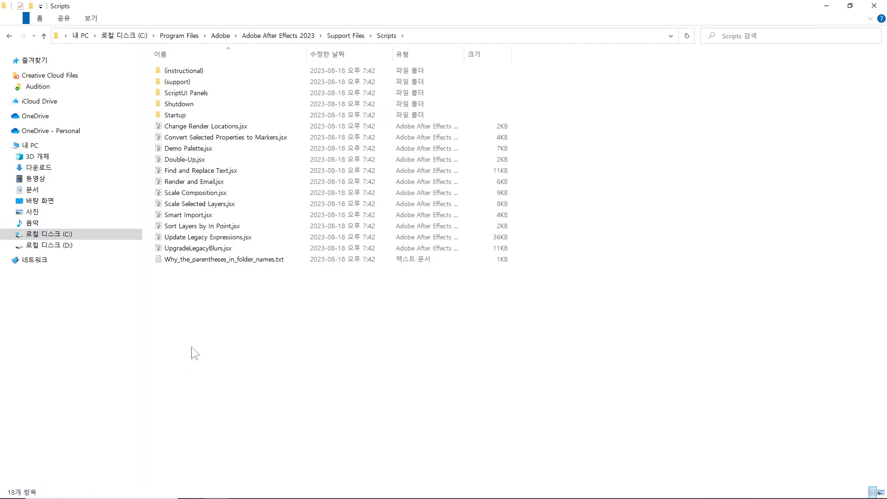
key("ctrl+v")
left_click(408, 196)
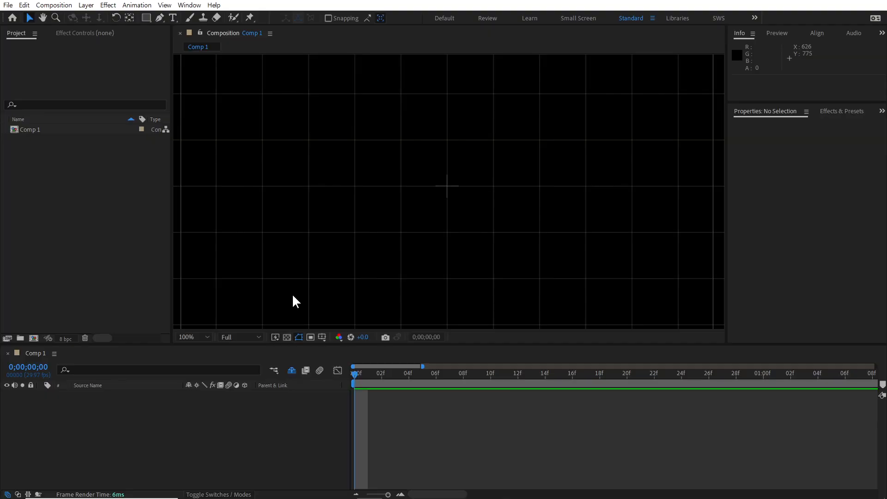
Enable Allow Scripts to Write Files and Access Network in the Scripting & Expressions preferences of After Effects
left_click(24, 5)
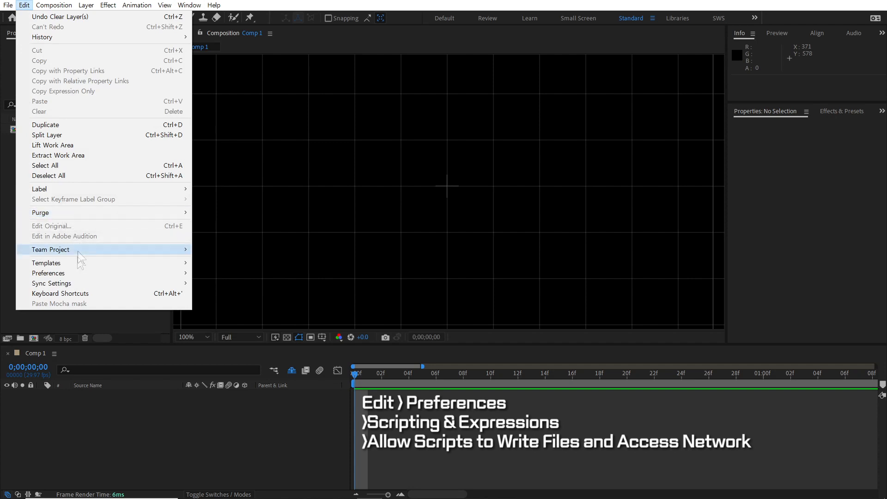
mouse_move(71, 274)
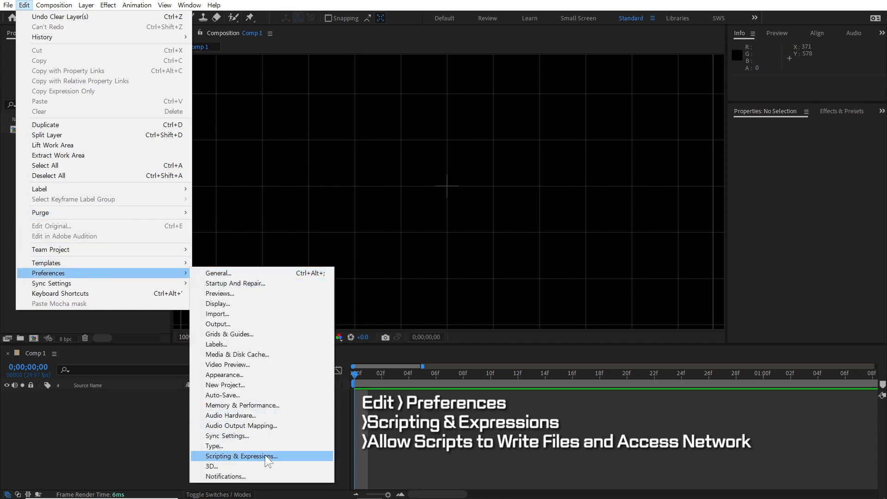
left_click(279, 456)
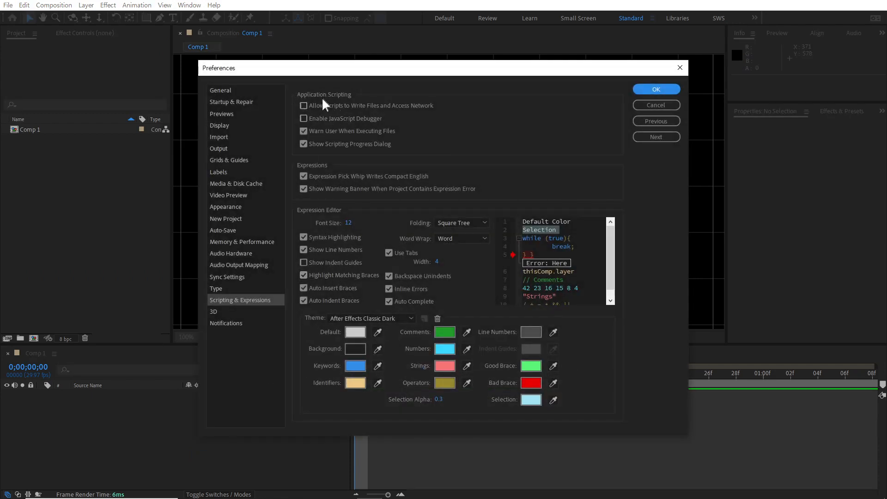
left_click(303, 106)
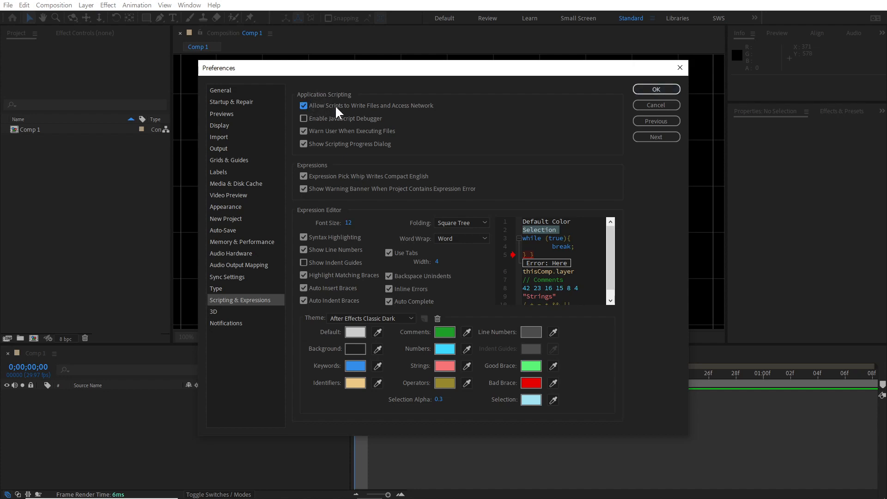
left_click(655, 90)
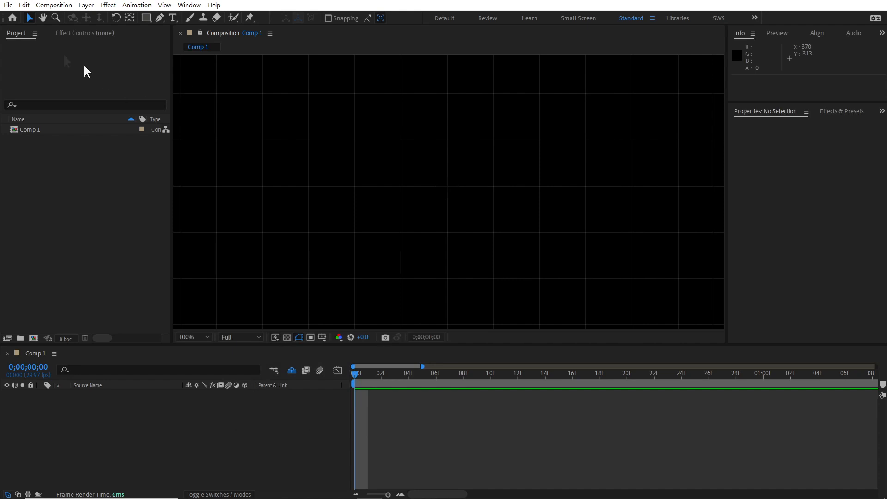
Run the KoreanTypeWriterV2.jsxbin script and move its window away from the centre of the composition view
left_click(8, 6)
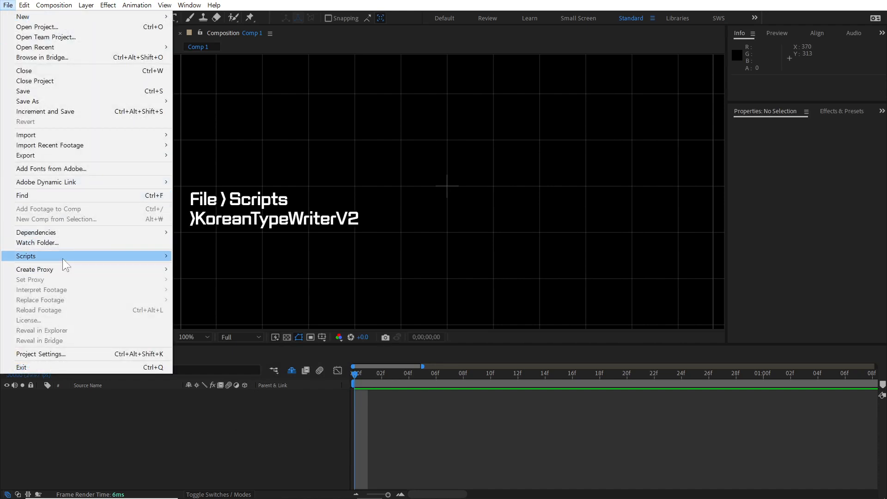
mouse_move(62, 256)
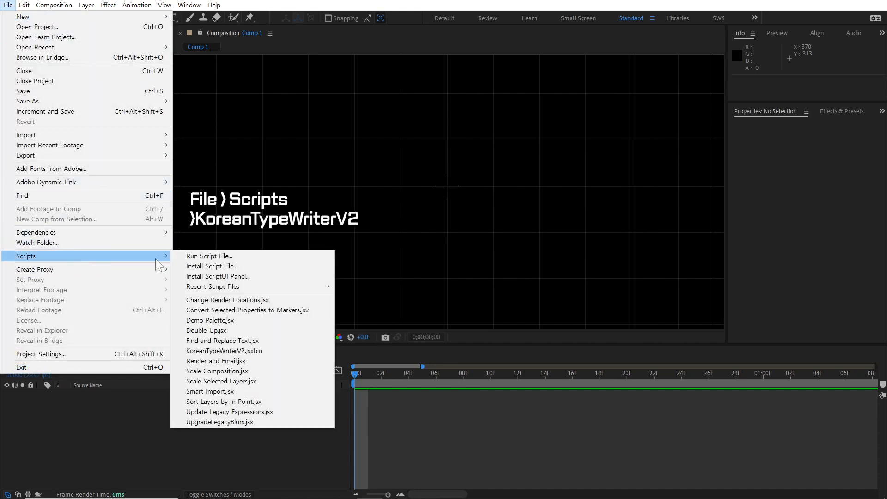
left_click(263, 351)
left_click_drag(404, 193, 699, 214)
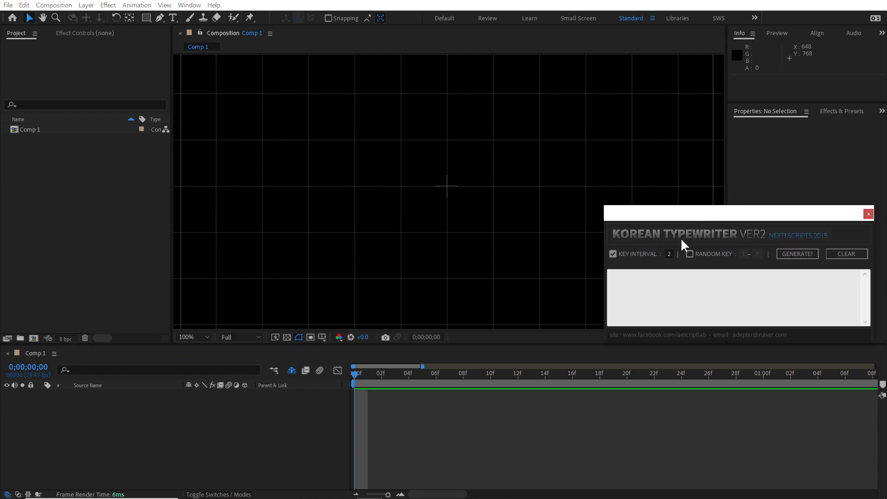
left_click_drag(707, 214, 676, 223)
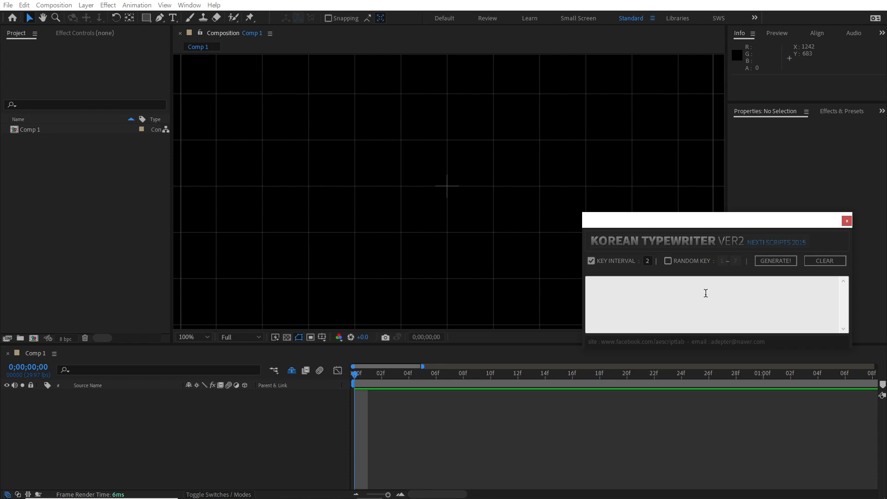
Enter 한글 자음 in the Korean Typewriter window and generate the typing text layer with a key interval of 2
left_click(645, 285)
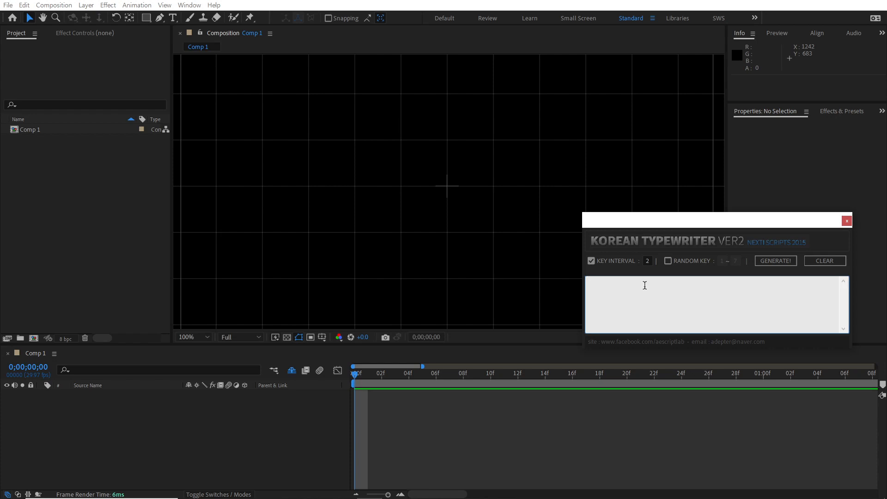
type("한글 자음")
left_click(668, 260)
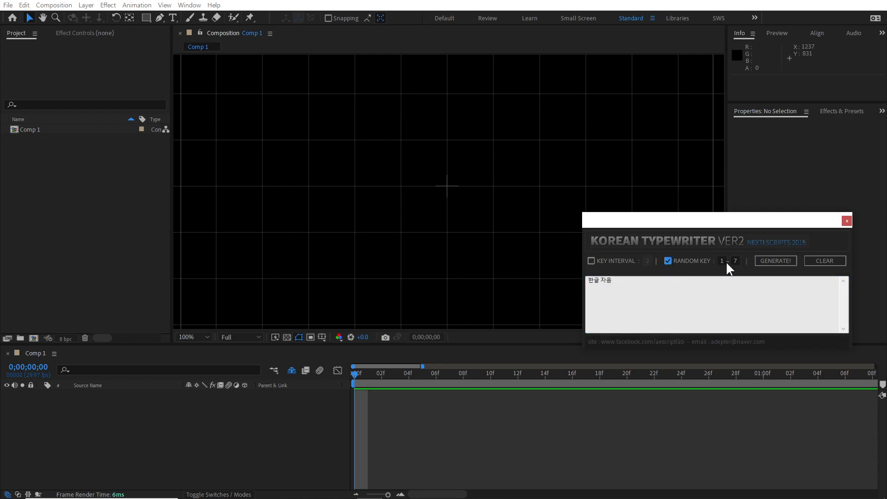
left_click(591, 261)
left_click(785, 261)
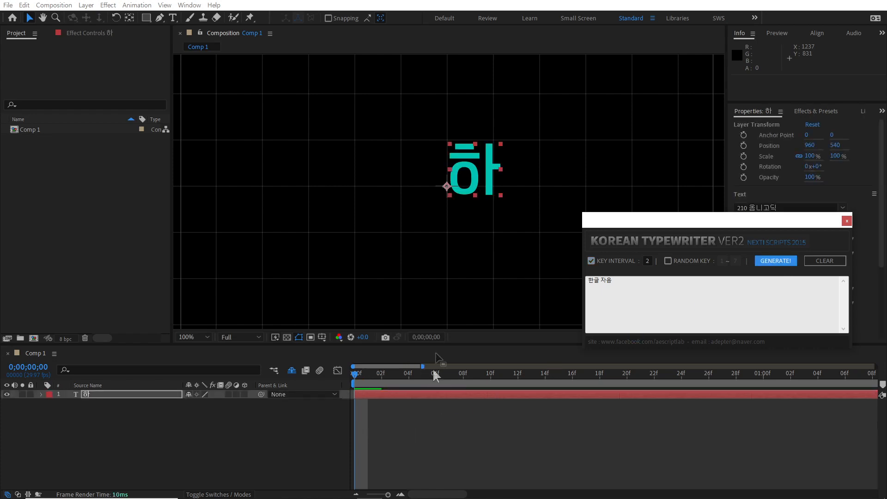
Scrub through the generated typing animation and reveal the text layer's keyframes to examine their spacing
left_click_drag(357, 372, 535, 396)
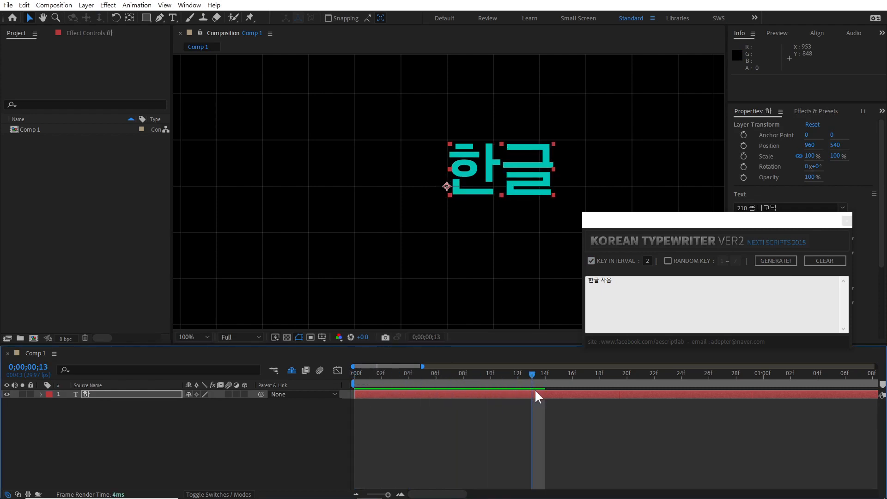
left_click(534, 394)
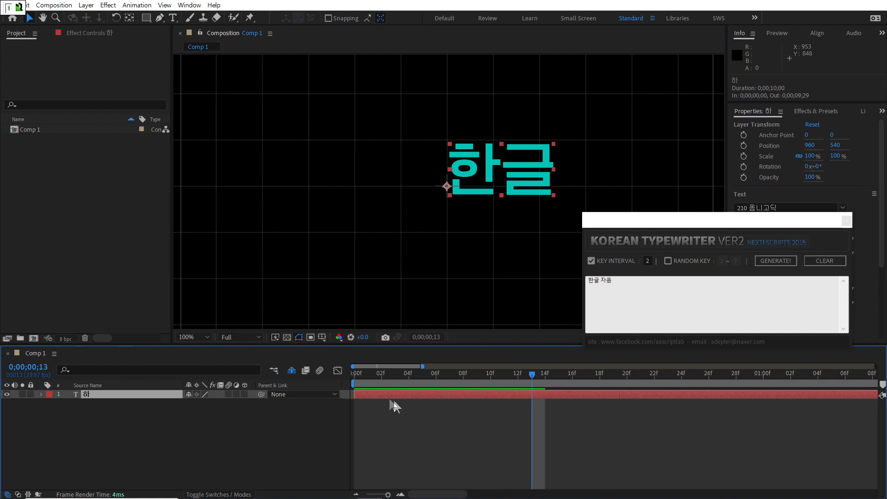
key("u")
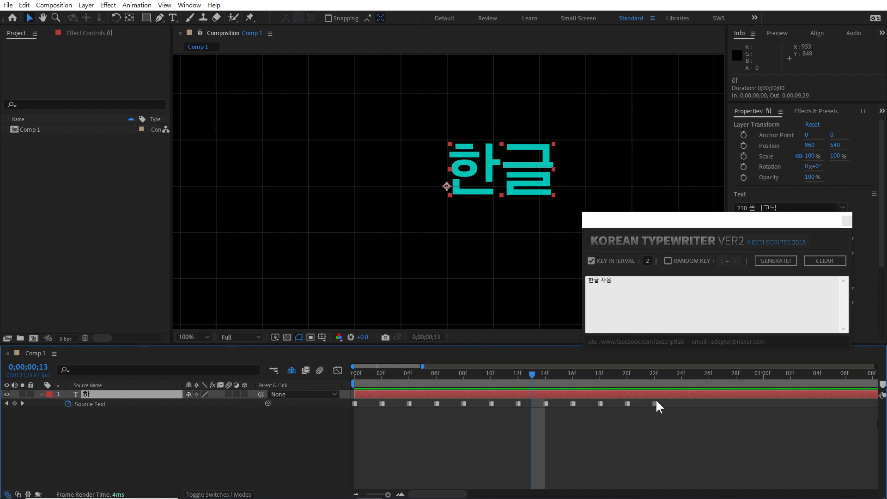
mouse_move(656, 402)
left_click(218, 444)
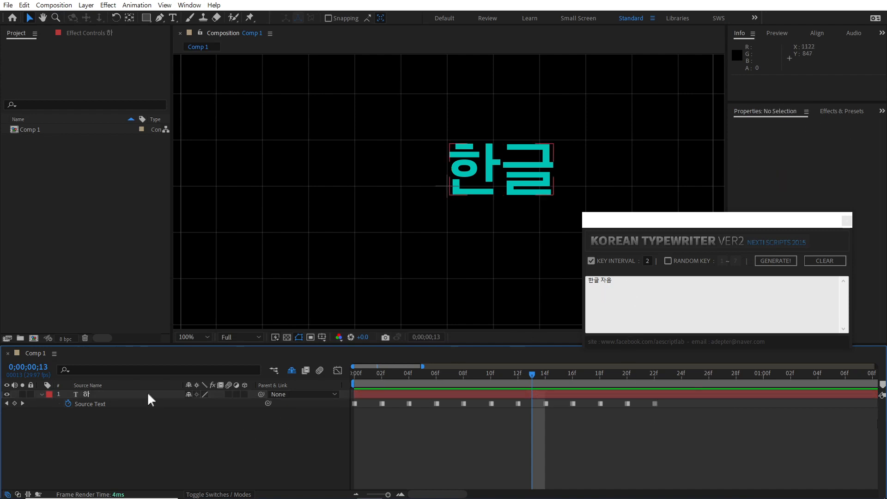
Delete the generated text layer from Comp 1 and clear the stored text in the Korean Typewriter window
left_click(148, 393)
key("Delete")
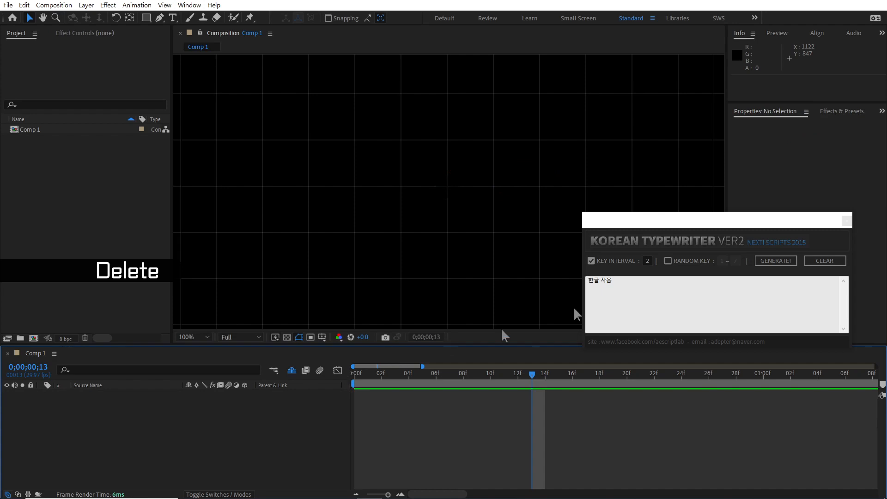
left_click_drag(687, 228, 670, 227)
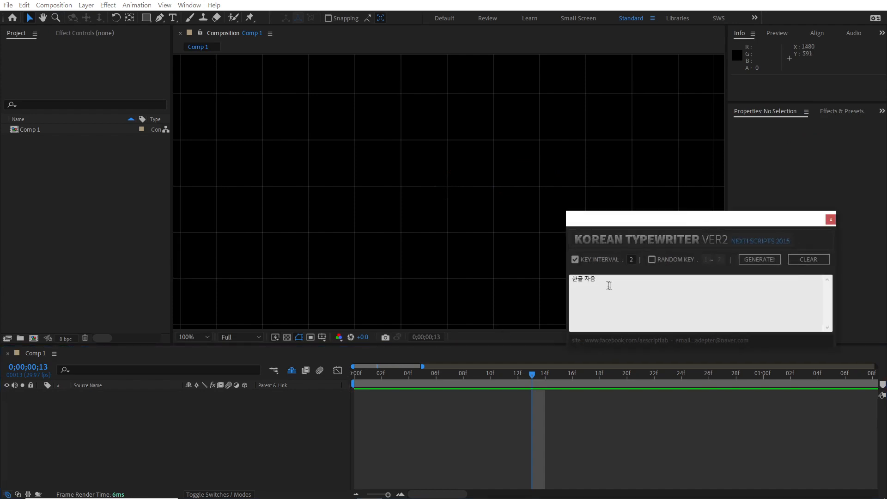
left_click(814, 259)
Enter 한글 모으 in the script window, correct it to 한글 자음, and generate a text layer with key interval 2
left_click(594, 287)
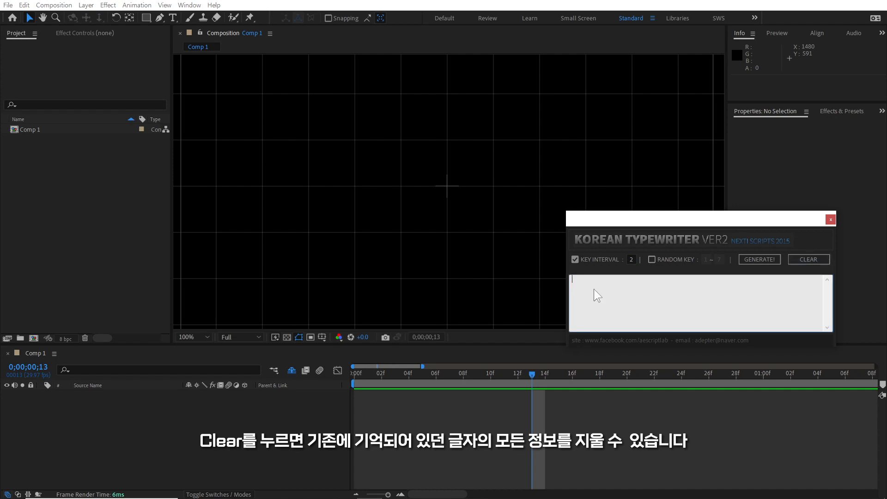
type("하")
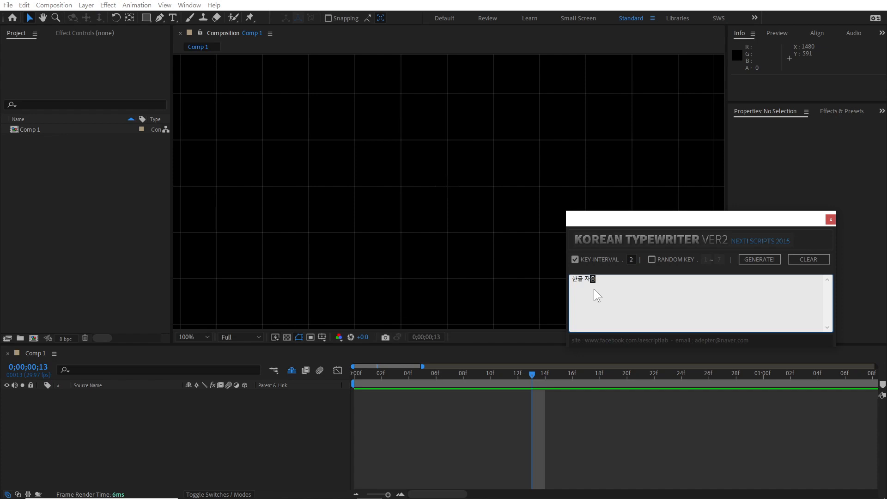
left_click(760, 257)
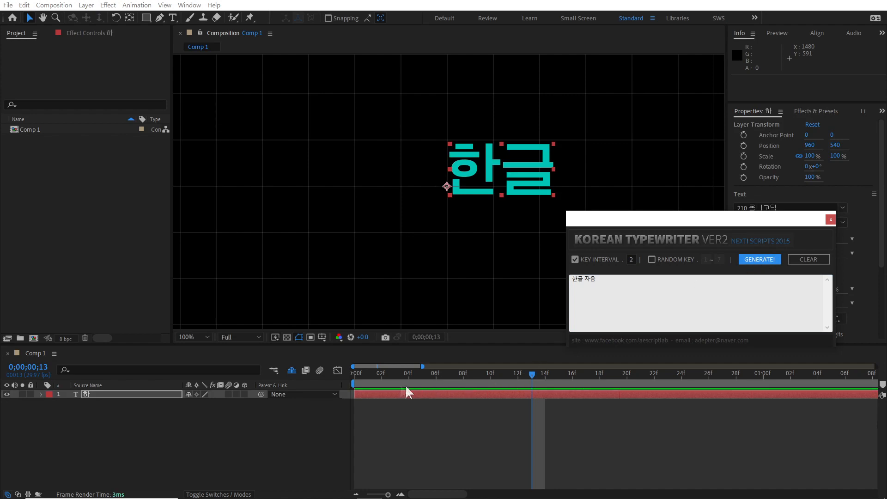
Scrub and play back the generated animation to review how the typing and the correction are reproduced
left_click_drag(356, 376, 650, 388)
key("space")
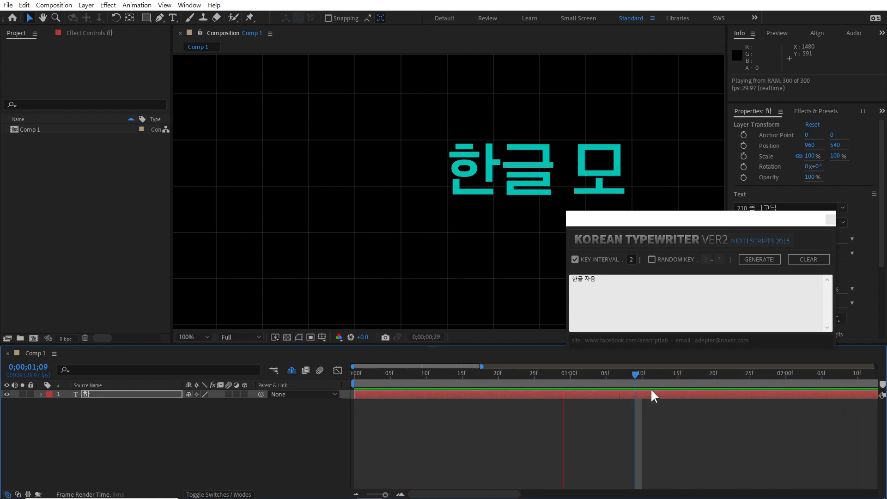
key("space")
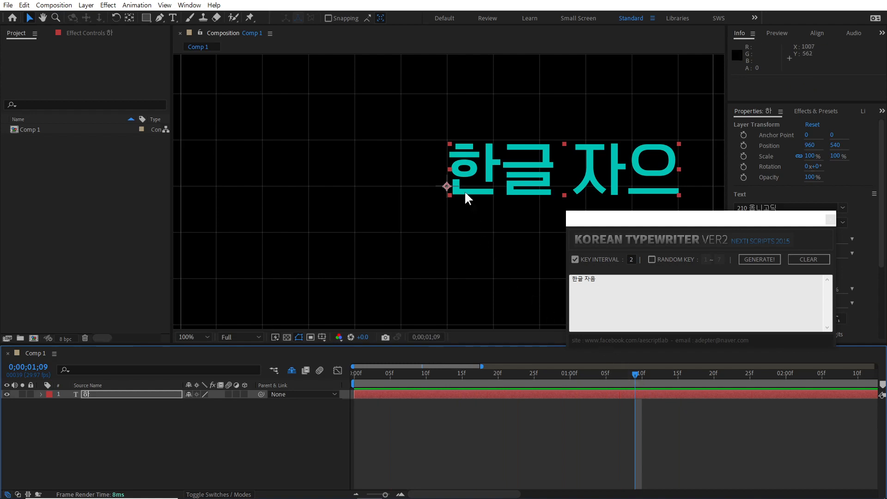
left_click_drag(363, 380, 505, 393)
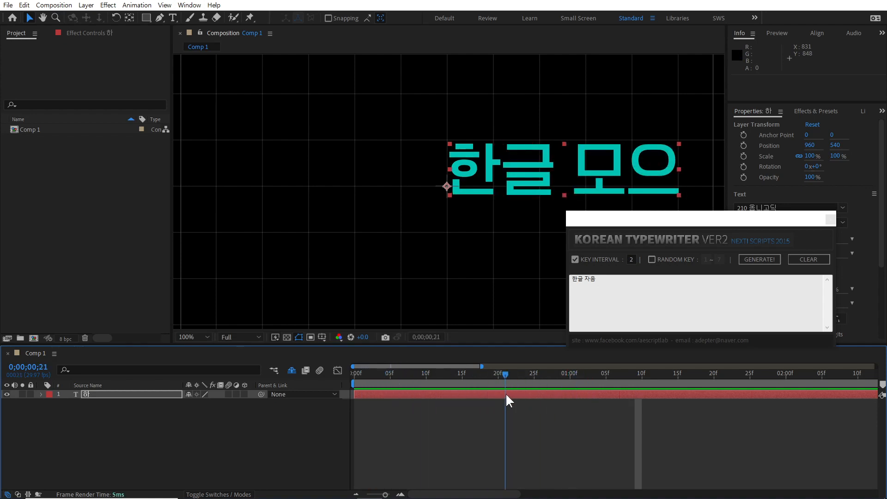
Move the script window clear of the text properties, centre-align the text at 0;00;00;21, and scrub through to check the alignment
left_click_drag(712, 228, 210, 212)
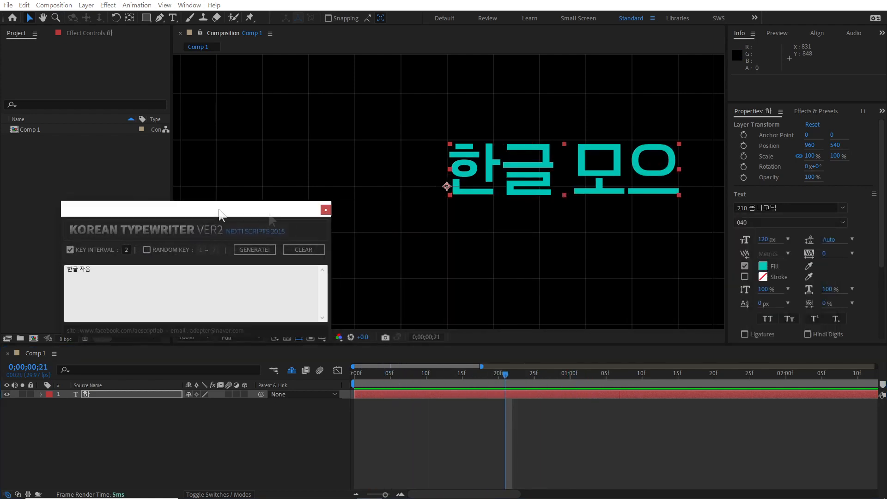
left_click_drag(880, 215, 884, 283)
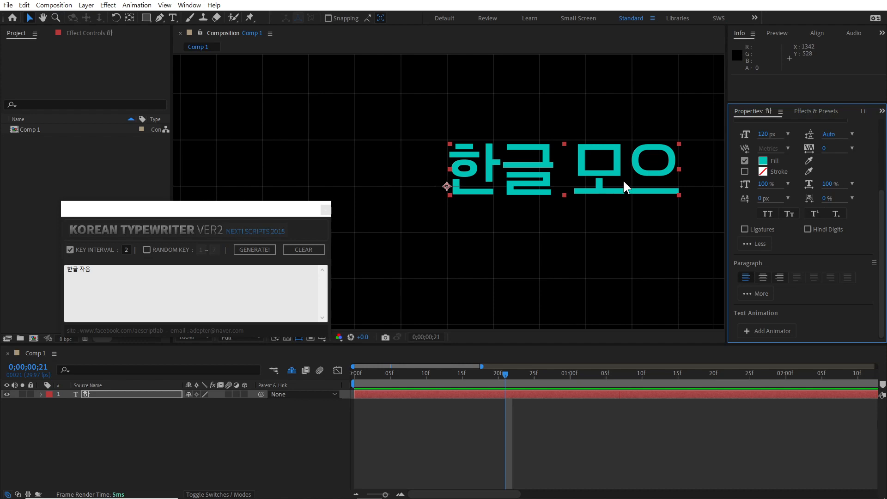
left_click(763, 277)
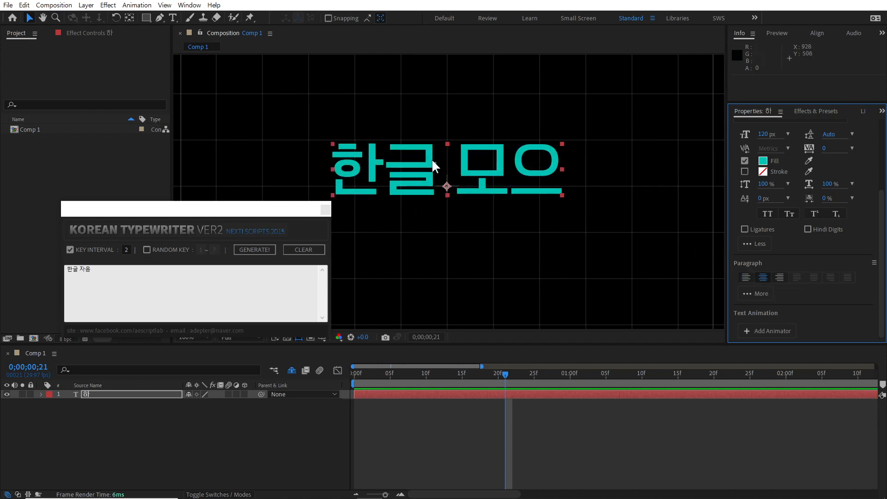
left_click_drag(381, 375, 507, 390)
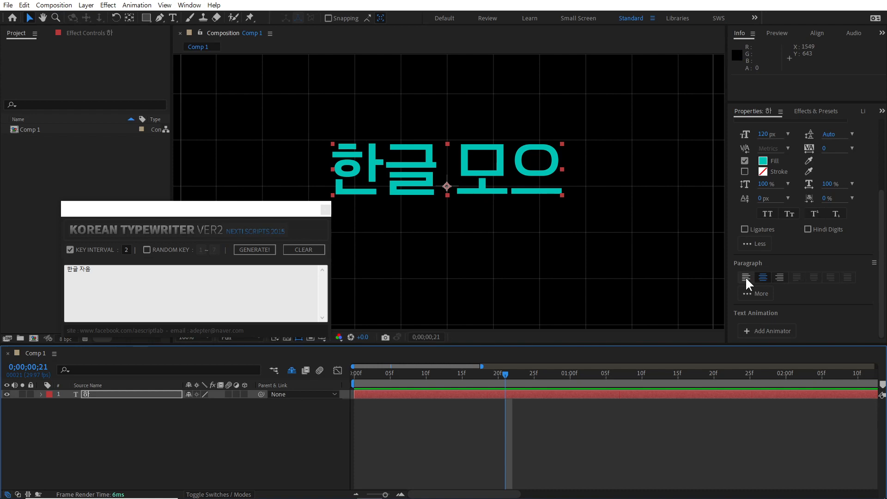
Reveal the text layer's Source Text keyframes and select the one at 0;00;01;02 to examine the alignment across keyframes
left_click(136, 415)
left_click(119, 394)
key("Return")
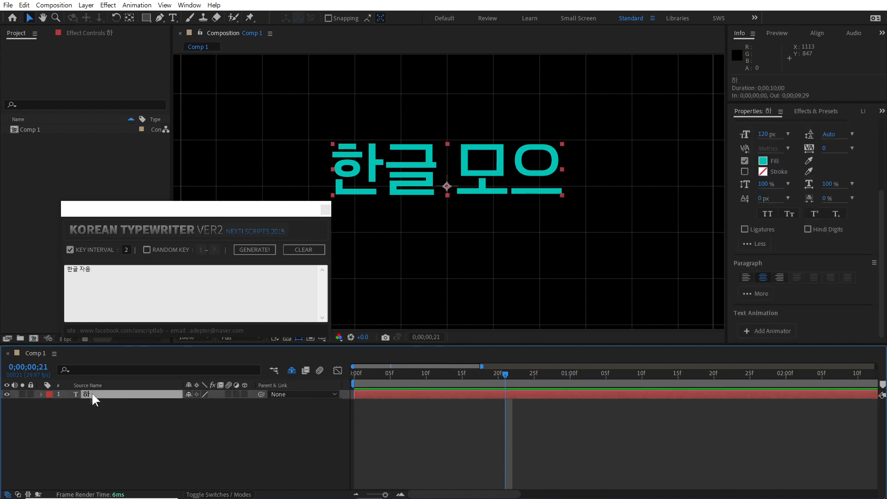
left_click_drag(514, 373, 649, 381)
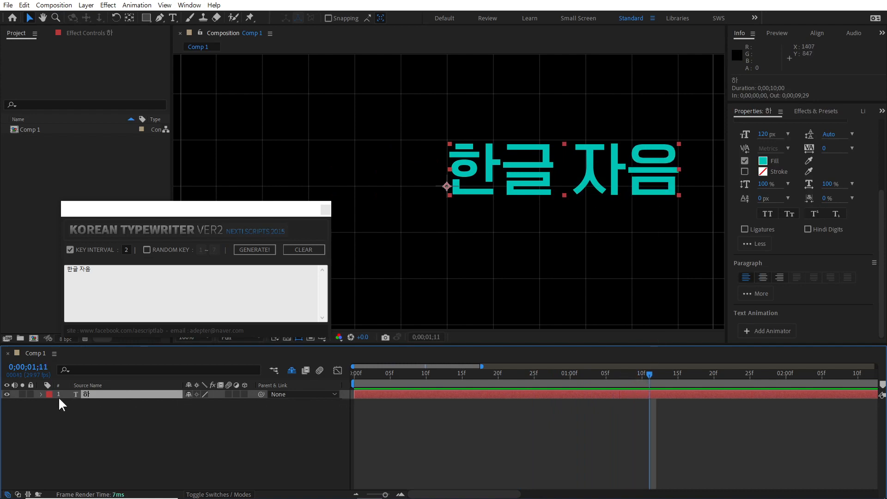
left_click(41, 393)
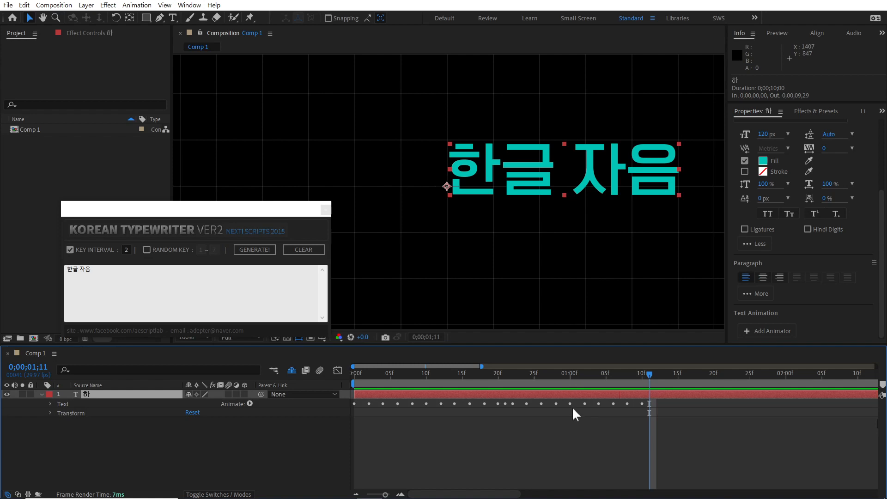
key("u")
left_click_drag(614, 375, 583, 383)
left_click(585, 403)
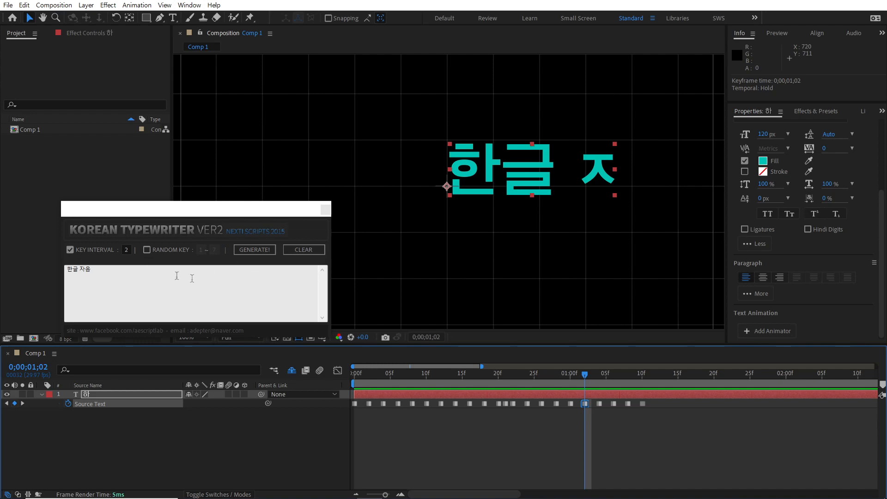
Clear the stored text 한글 자음 from the Korean Typewriter window
left_click(310, 250)
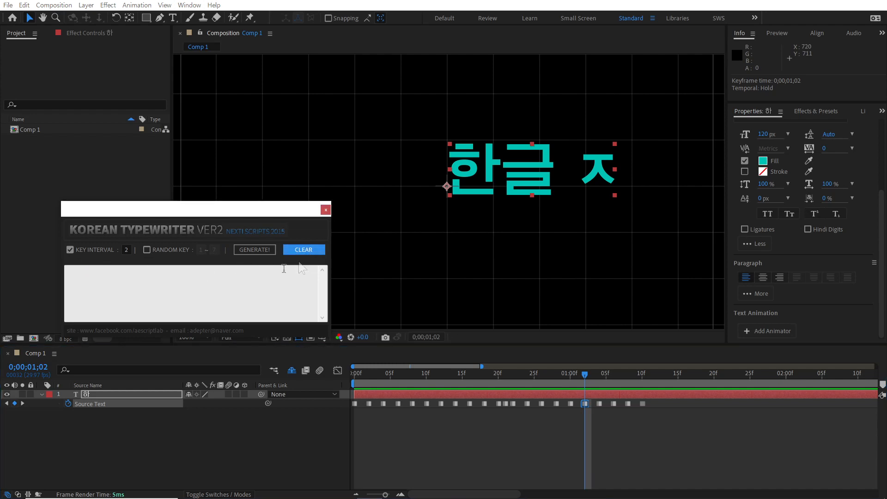